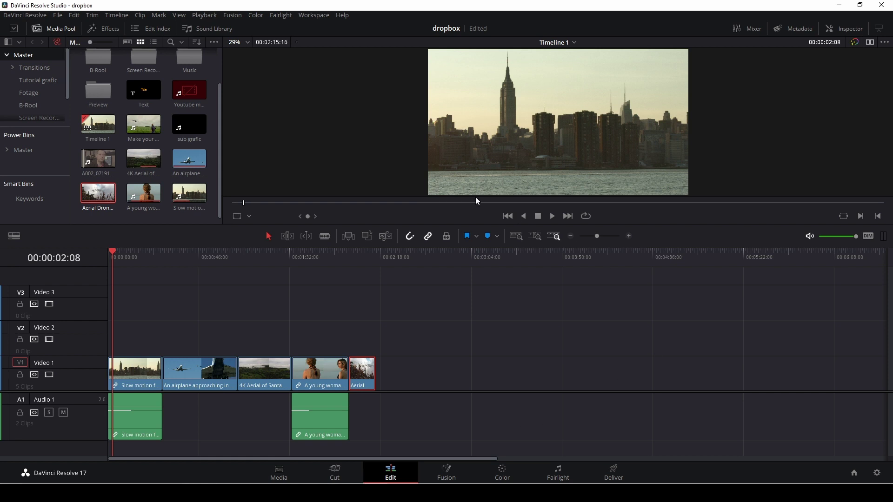
# Step: Review the Internet Accounts settings in Preferences and save them
pyautogui.click(18, 16)
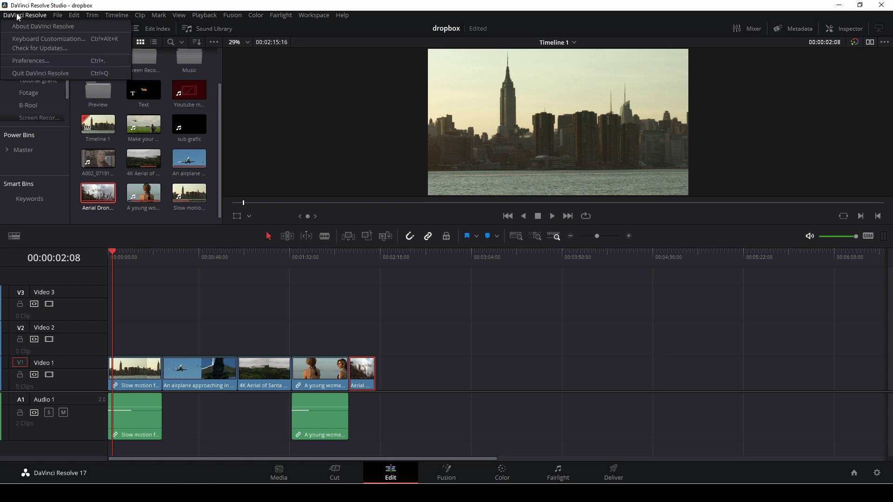
pyautogui.click(21, 59)
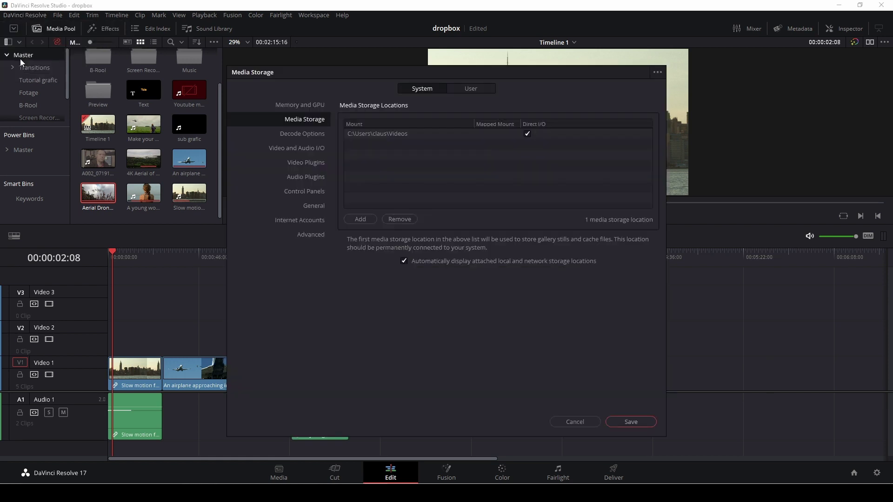
pyautogui.click(319, 222)
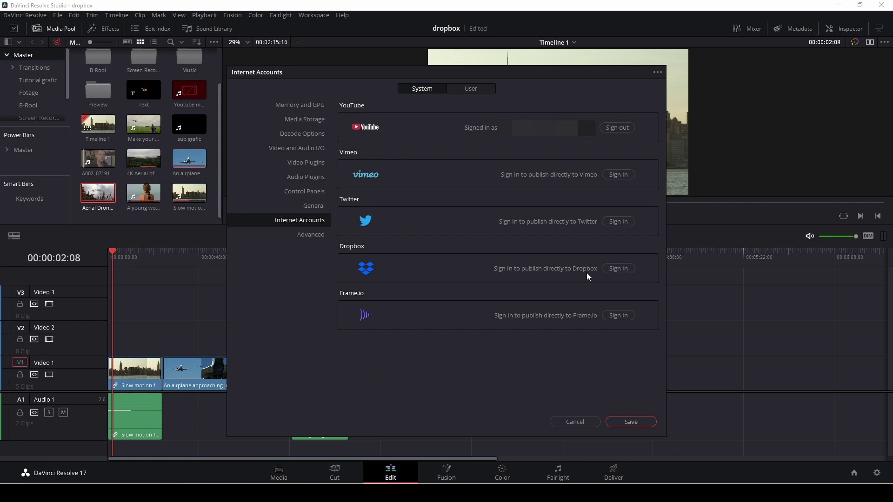
pyautogui.click(627, 421)
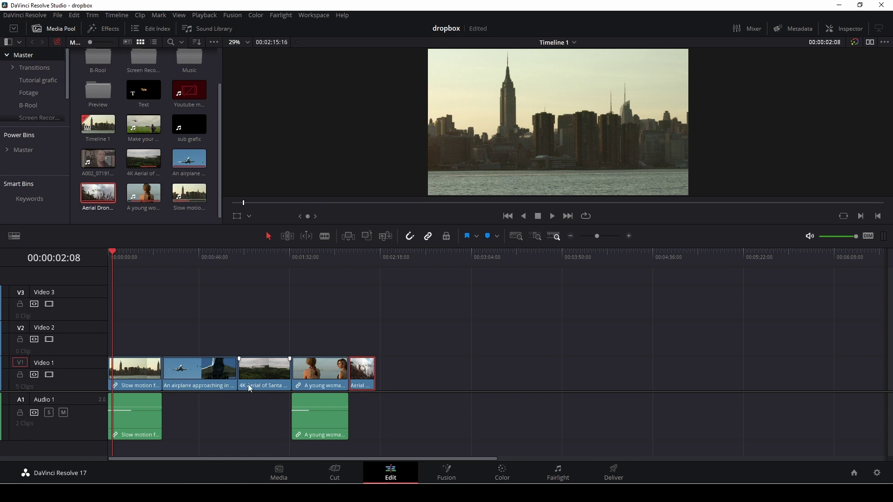
# Step: On the Deliver page, apply the Dropbox 1080p preset and name the output file test
pyautogui.click(614, 475)
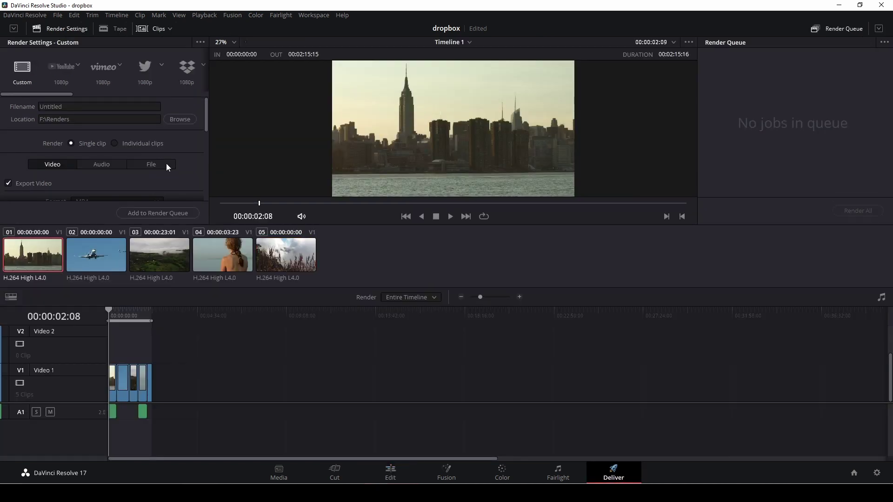
pyautogui.click(187, 69)
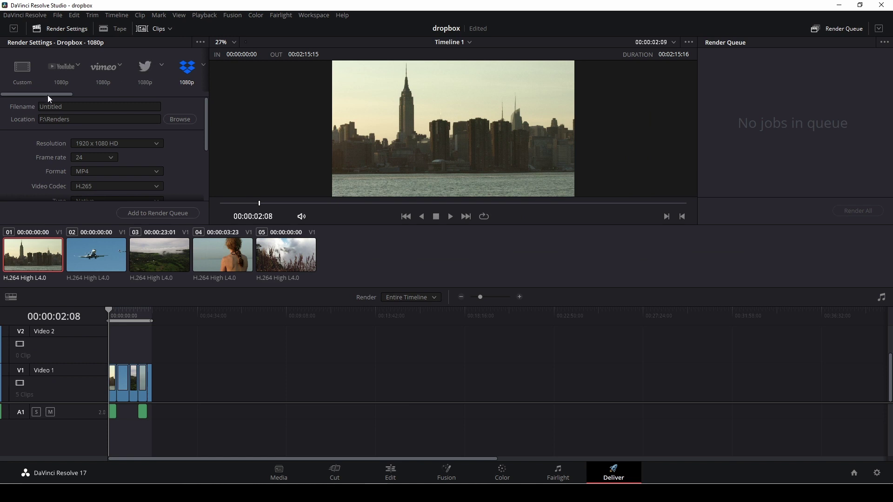
pyautogui.moveTo(47, 95); pyautogui.dragTo(96, 96)
pyautogui.click(77, 105)
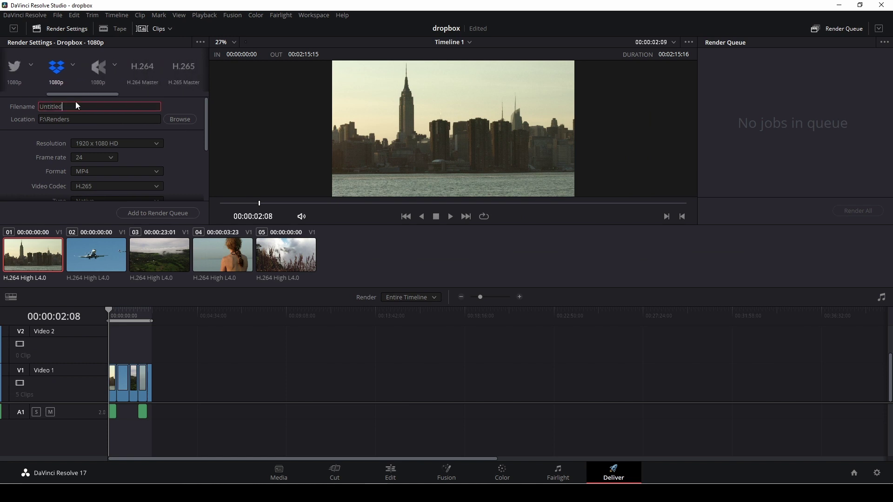
pyautogui.press('BackSpace')
pyautogui.press('BackSpace')
pyautogui.press('BackSpace')
pyautogui.press('BackSpace')
pyautogui.write('te')
pyautogui.moveTo(207, 143); pyautogui.dragTo(199, 200)
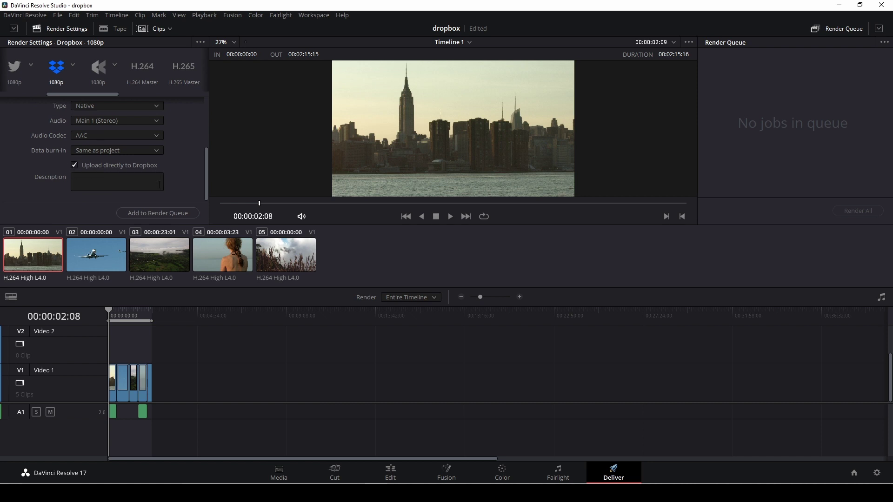
# Step: Queue the Timeline 1 render job and start rendering it
pyautogui.click(165, 213)
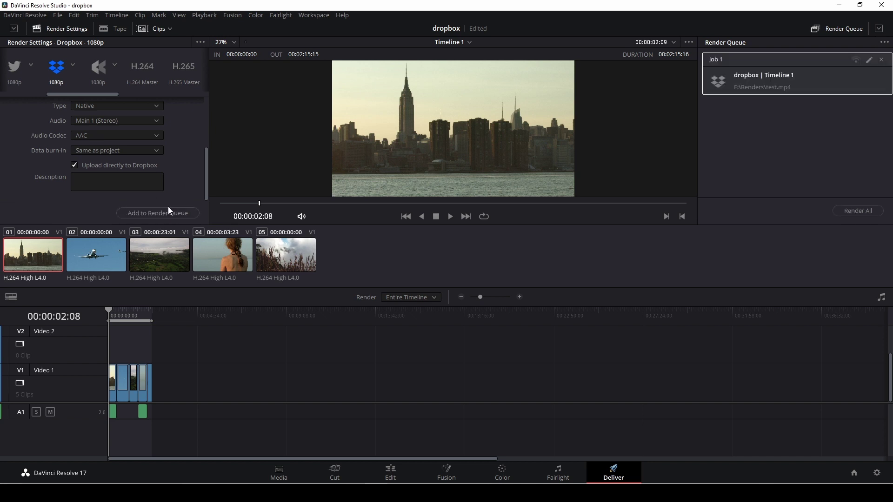
pyautogui.click(860, 211)
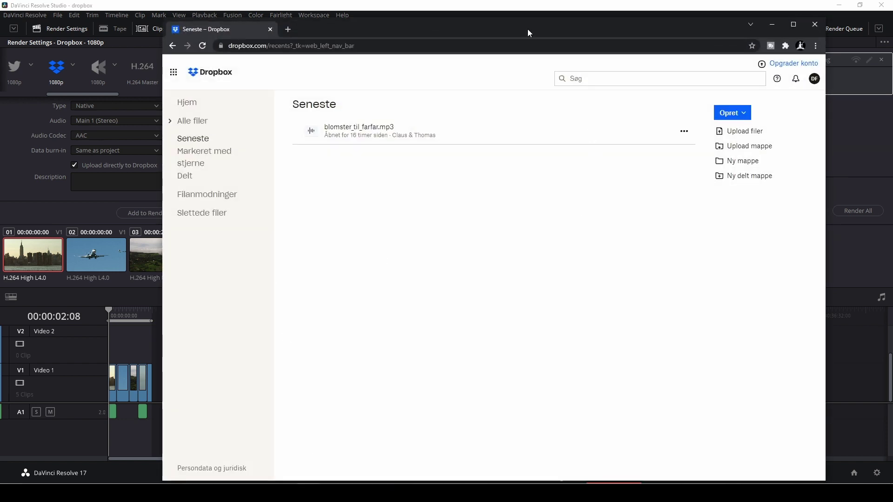
# Step: Reload Dropbox, open the test.mp4 preview and pause it around 1:08
pyautogui.moveTo(528, 29); pyautogui.dragTo(496, 18)
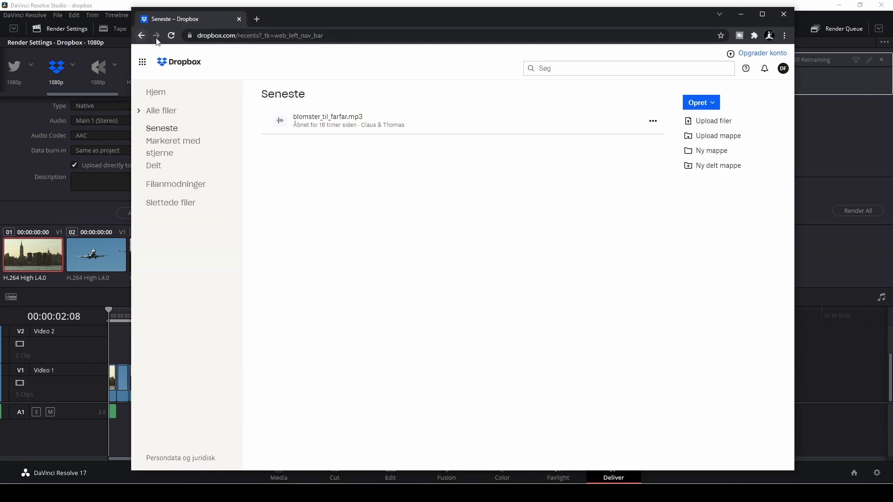
pyautogui.click(171, 36)
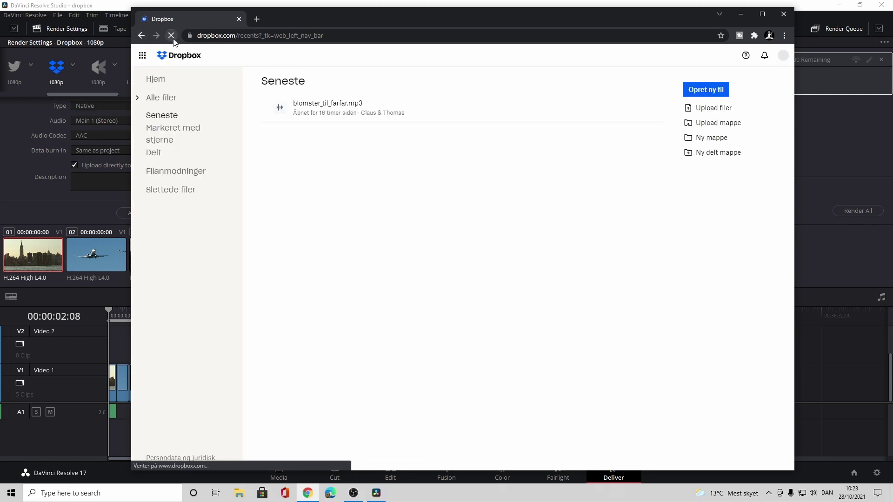
pyautogui.click(298, 117)
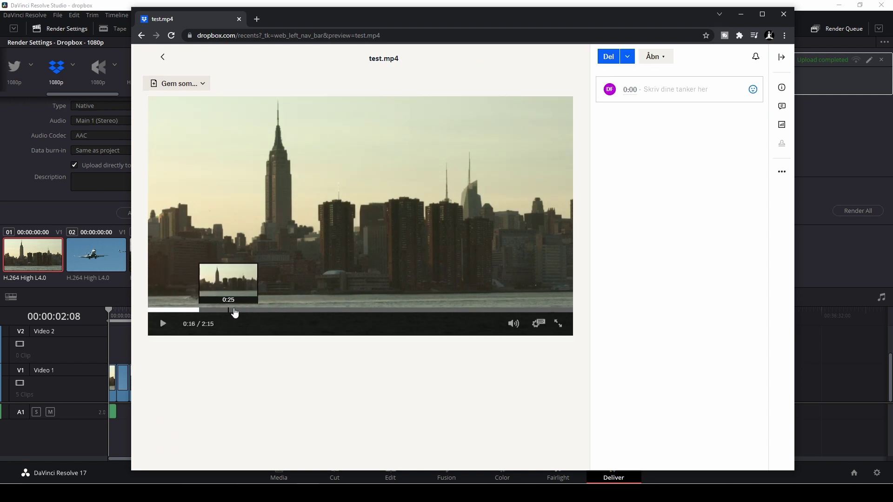
pyautogui.click(255, 309)
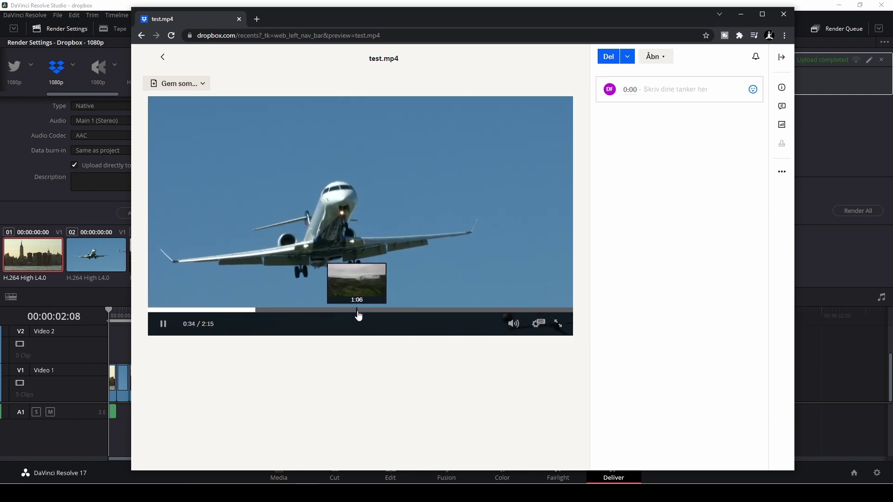
pyautogui.click(358, 316)
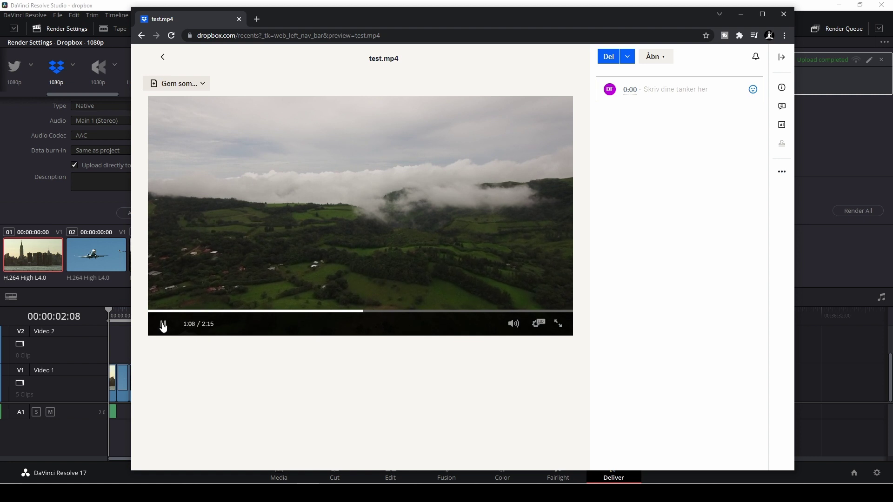
pyautogui.click(162, 324)
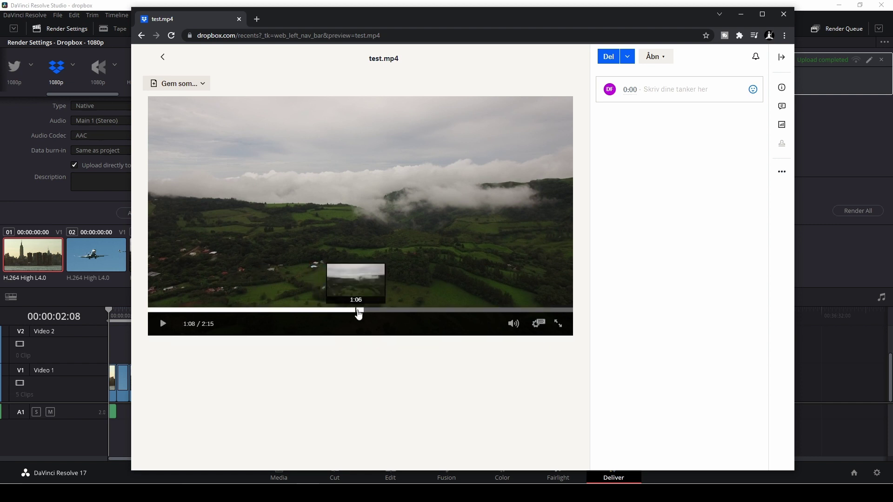
# Step: Seek test.mp4 back to 0:17 and begin a timed comment starting with '0.17'
pyautogui.click(305, 310)
pyautogui.click(175, 311)
pyautogui.moveTo(176, 315); pyautogui.dragTo(229, 314)
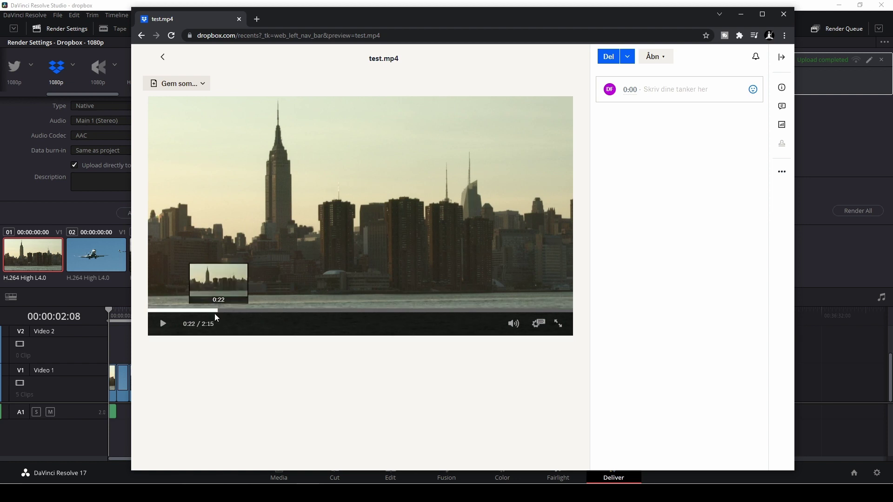
pyautogui.click(203, 314)
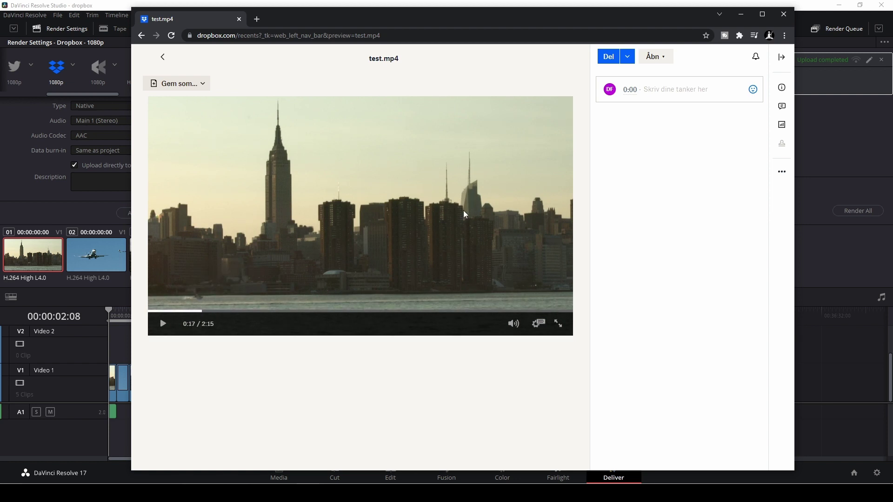
pyautogui.click(659, 89)
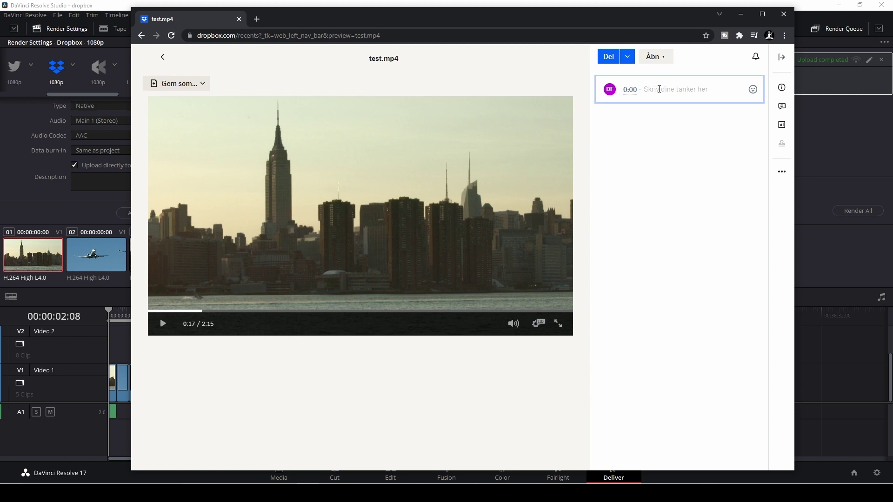
pyautogui.write('0')
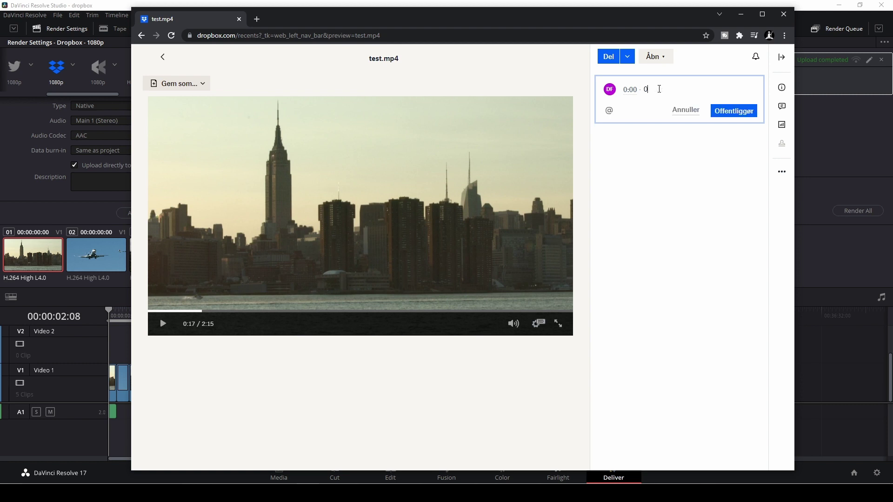
pyautogui.write('.17 ')
pyautogui.write('du')
# Step: Post the '0.17 cut' comment, then publish '1.33 transition remove' at 1:33
pyautogui.click(734, 112)
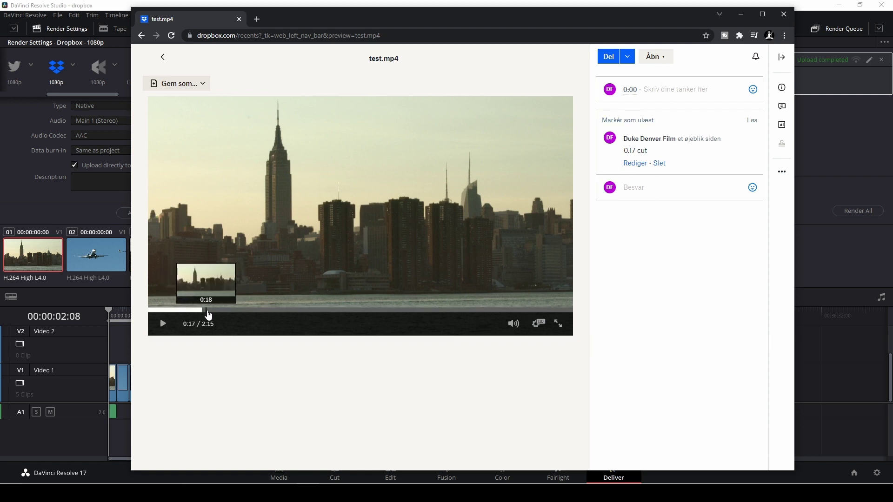
pyautogui.moveTo(209, 314); pyautogui.dragTo(441, 311)
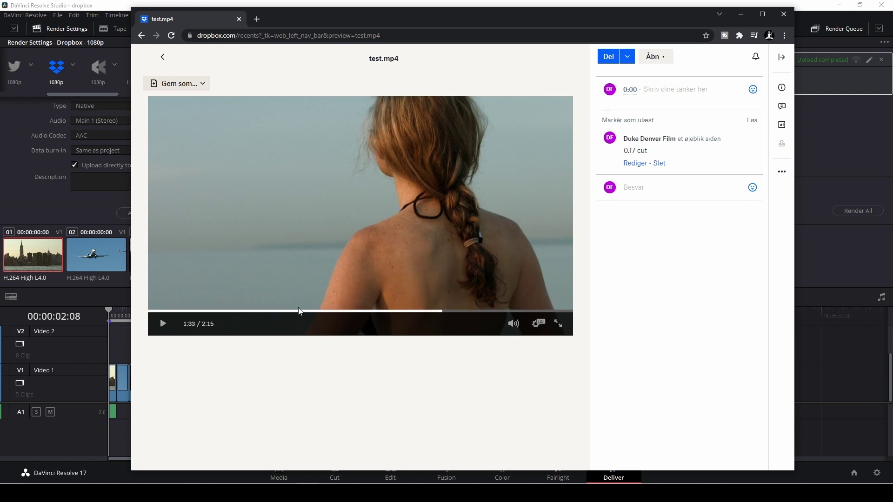
pyautogui.click(651, 90)
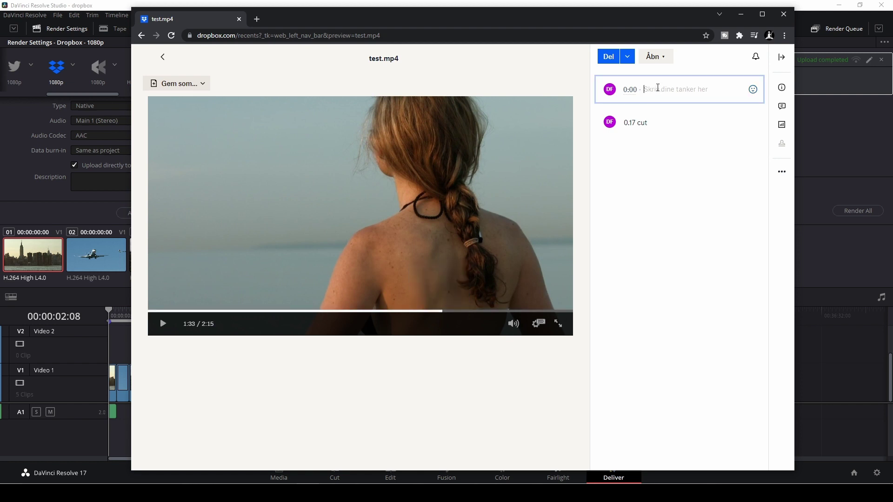
pyautogui.write('1')
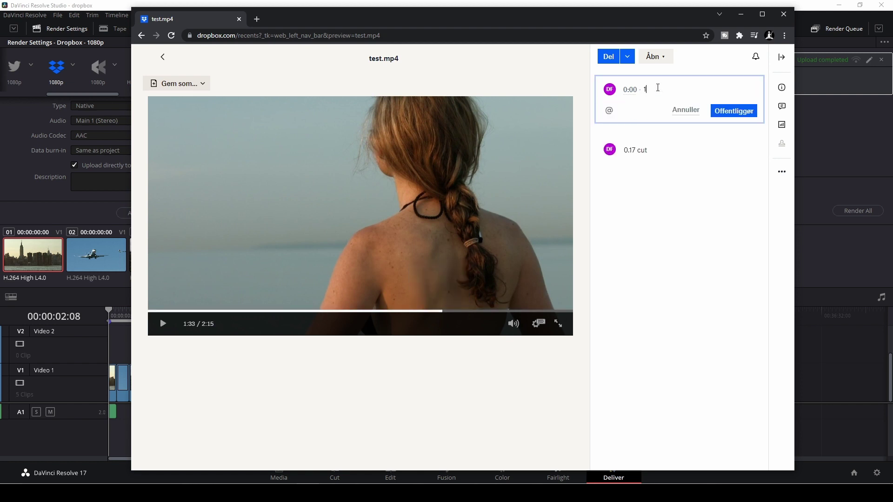
pyautogui.write('.33 transition remove')
pyautogui.click(728, 114)
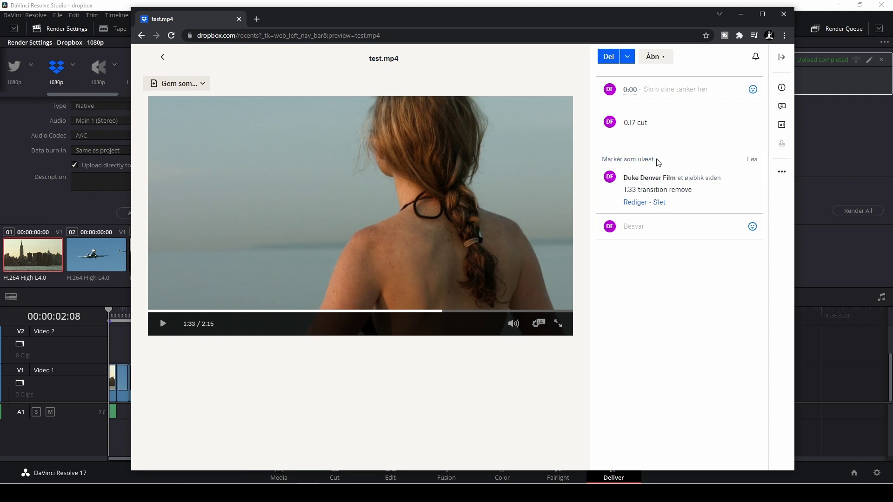
# Step: Return to Resolve, zoom the timeline in, and open the Dropbox comments on the Edit page
pyautogui.click(740, 19)
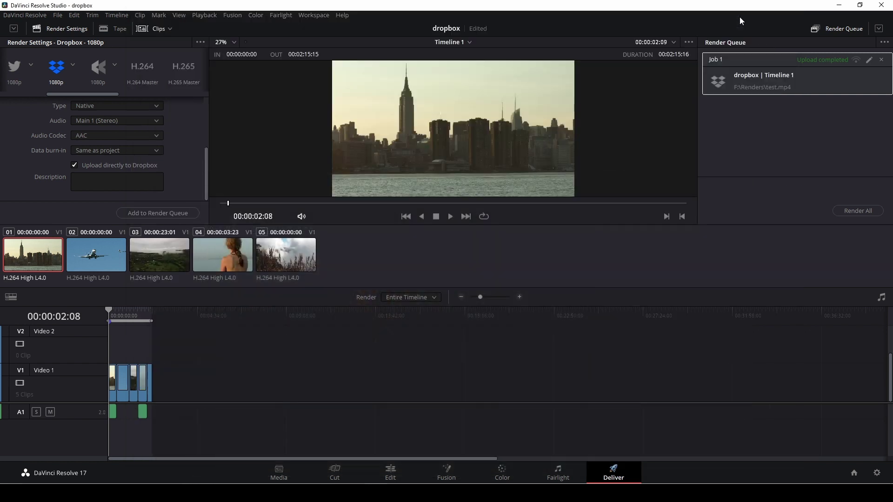
pyautogui.click(482, 297)
pyautogui.moveTo(482, 299); pyautogui.dragTo(495, 303)
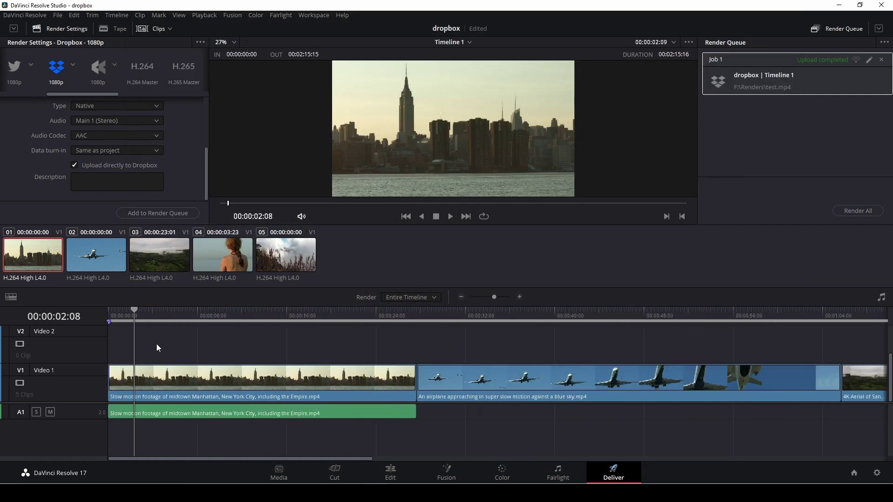
pyautogui.click(391, 472)
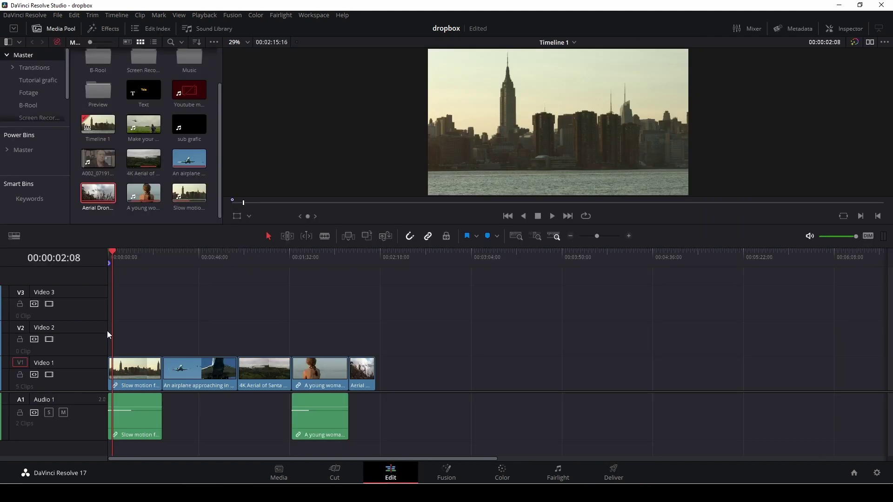
pyautogui.click(110, 264)
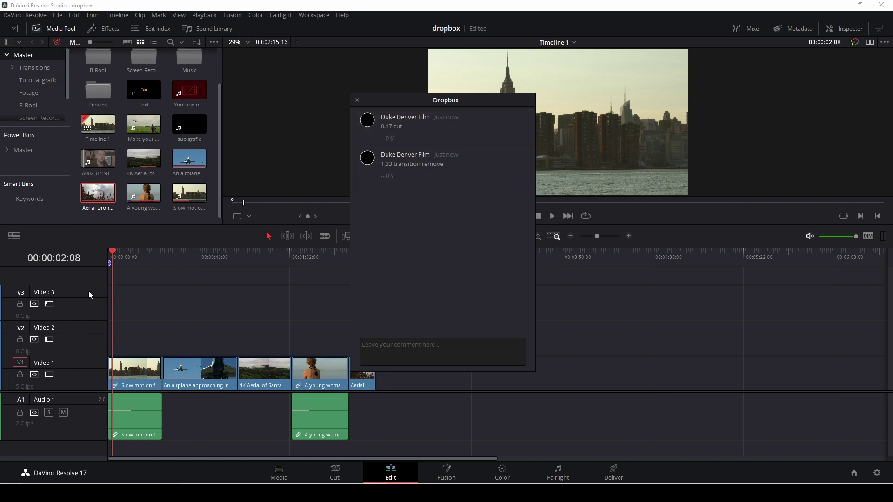
# Step: Trim the first Slow motion clip to end at 00:00:17:00 and resolve the 0.17 cut comment
pyautogui.moveTo(110, 259); pyautogui.dragTo(142, 275)
pyautogui.press('Left')
pyautogui.press('Left')
pyautogui.press('Left')
pyautogui.press('Left')
pyautogui.press('Left')
pyautogui.press('Left')
pyautogui.press('Left')
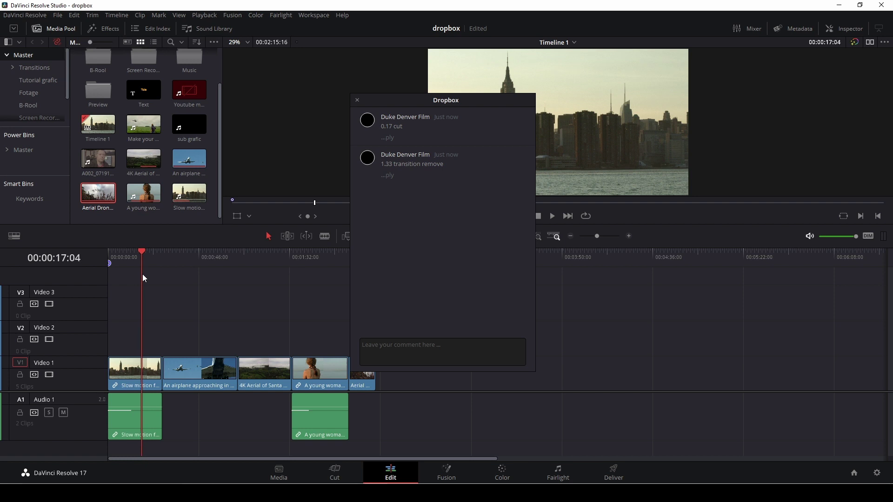
pyautogui.press('Left')
pyautogui.press('Left')
pyautogui.press('Left')
pyautogui.press('Left')
pyautogui.moveTo(161, 371); pyautogui.dragTo(142, 371)
pyautogui.moveTo(370, 129)
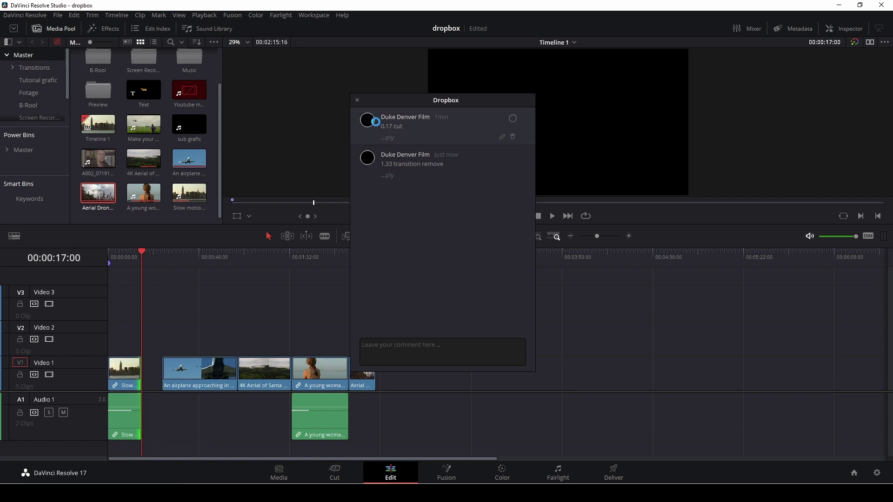
pyautogui.click(512, 119)
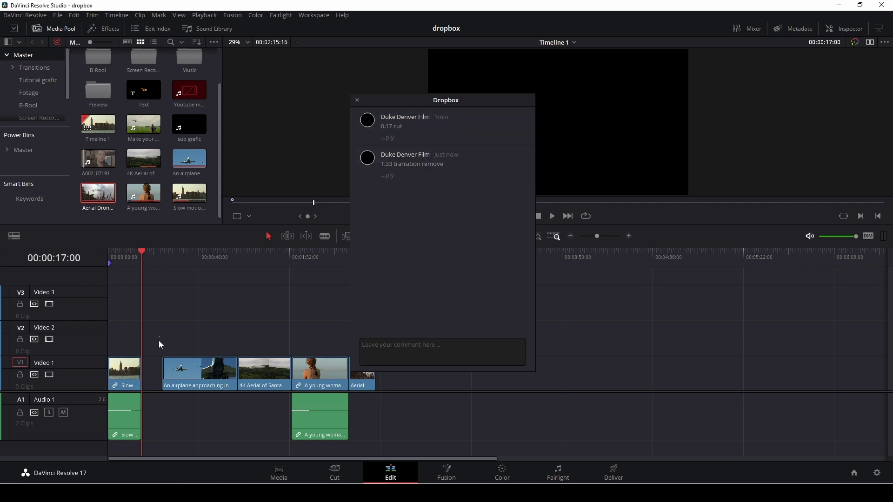
# Step: Park the playhead at 00:01:21:21 and move the comments panel aside
pyautogui.moveTo(159, 335); pyautogui.dragTo(309, 389)
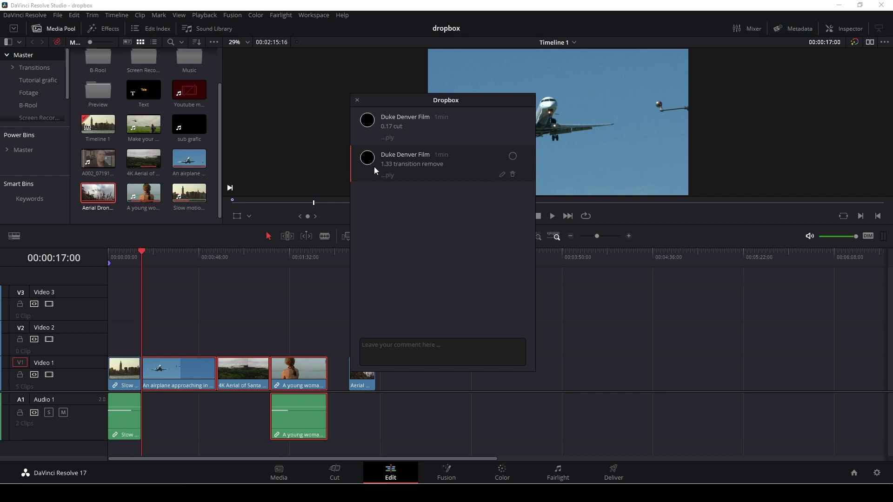
pyautogui.click(202, 279)
pyautogui.moveTo(232, 259); pyautogui.dragTo(269, 266)
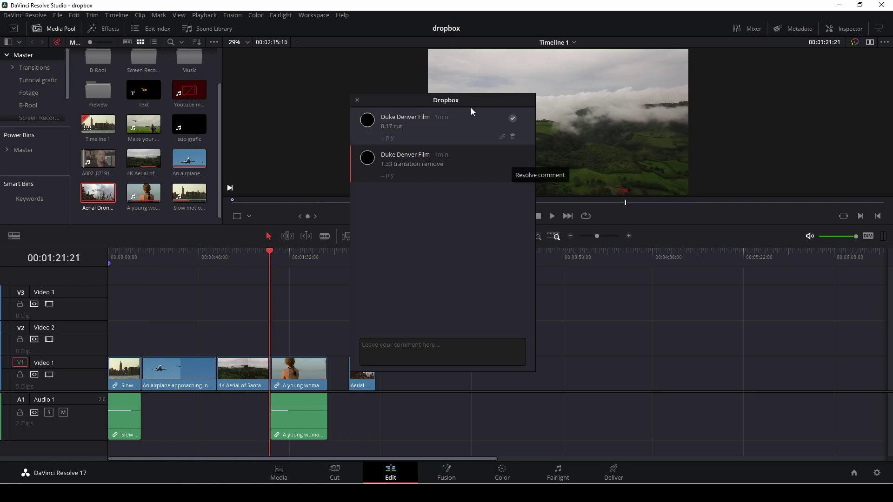
pyautogui.moveTo(454, 101); pyautogui.dragTo(640, 105)
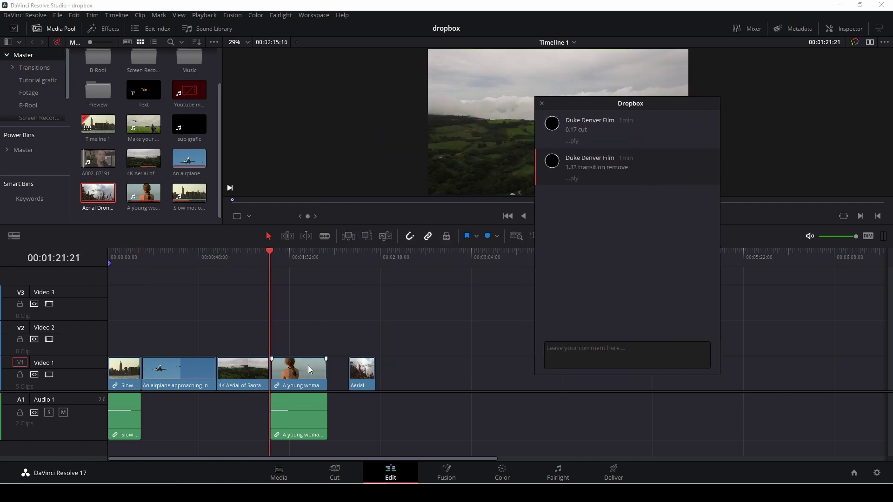
pyautogui.moveTo(660, 104); pyautogui.dragTo(361, 57)
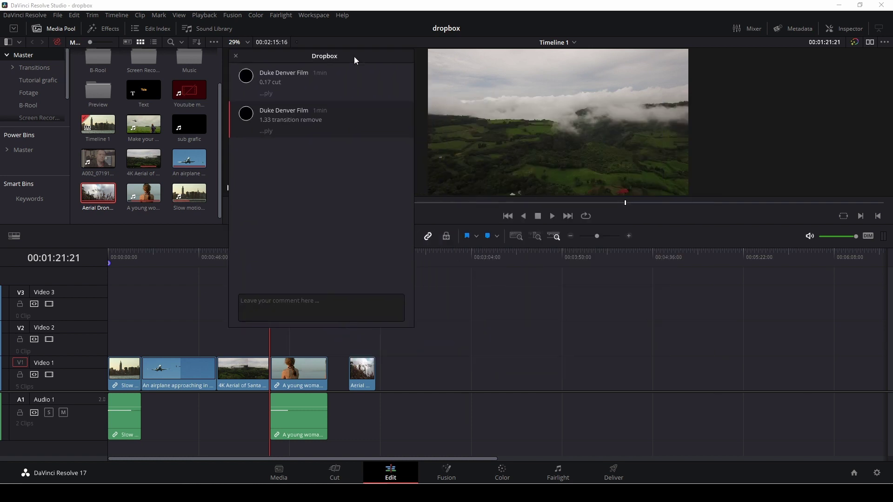
# Step: Extend the aerial clip to meet the beach clip and close the comments panel
pyautogui.moveTo(599, 235); pyautogui.dragTo(605, 236)
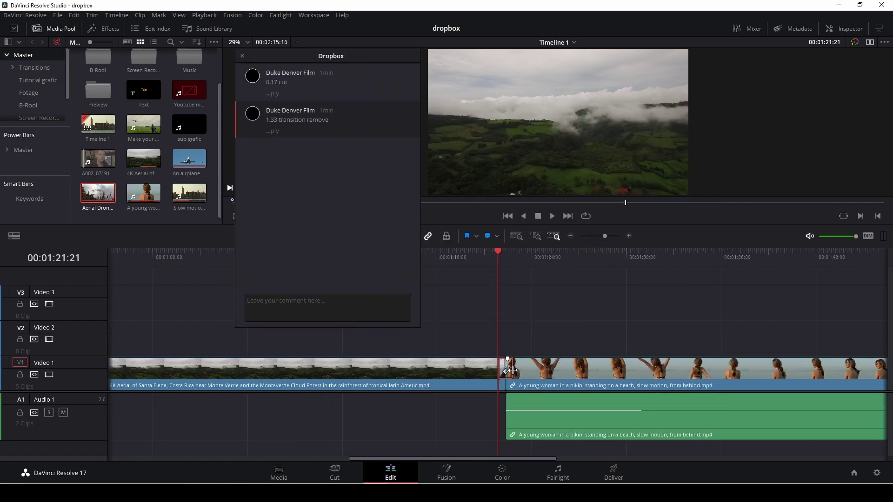
pyautogui.moveTo(512, 371); pyautogui.dragTo(505, 370)
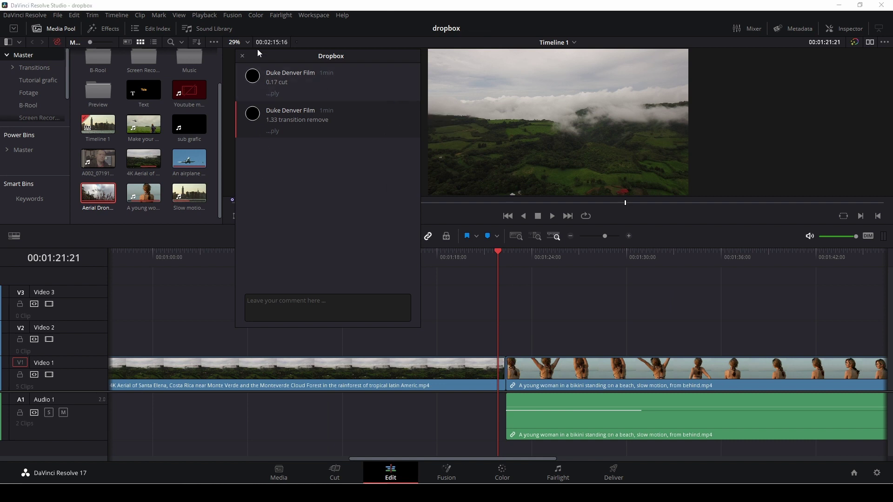
pyautogui.click(242, 55)
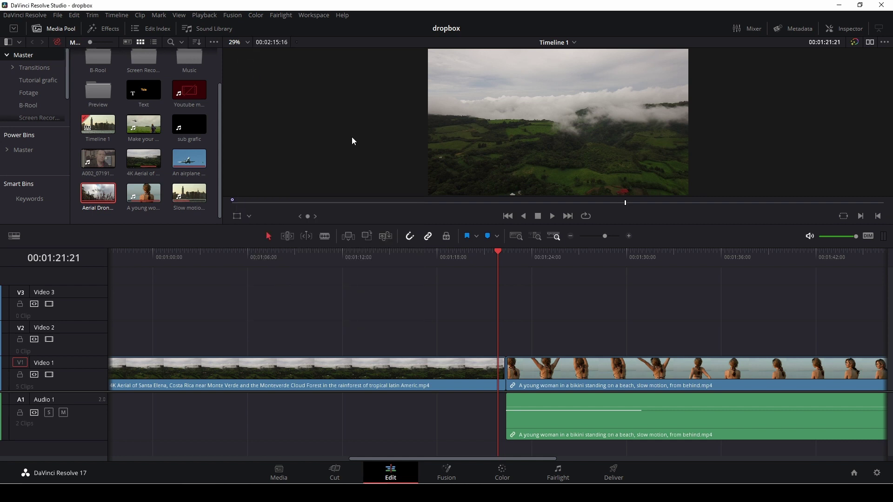